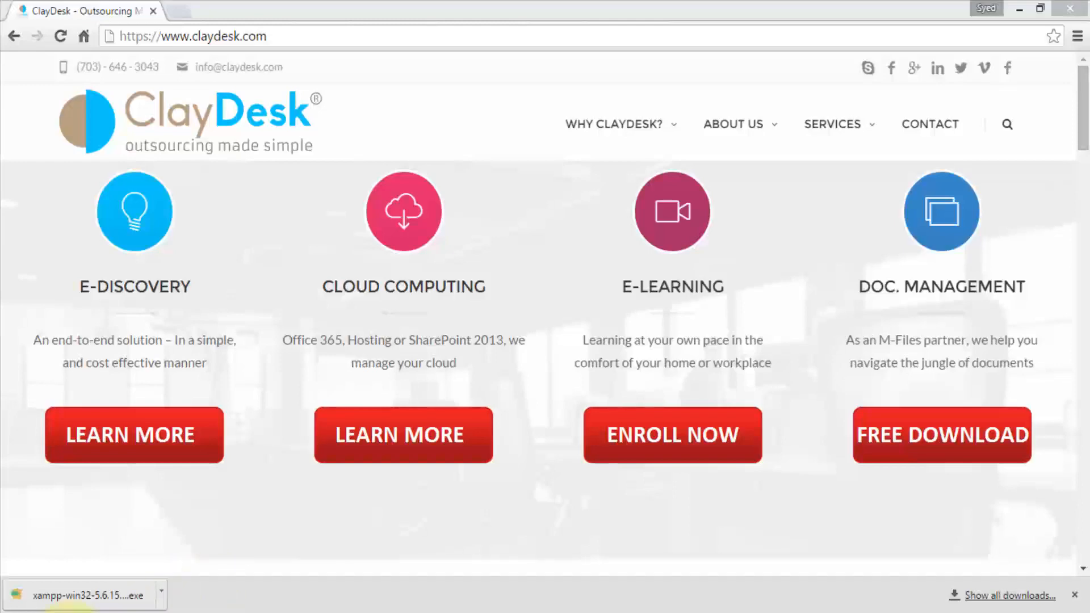
- Switch from Chrome to the This PC File Explorer window
{"action": "left_click", "coordinate": [70, 612]}
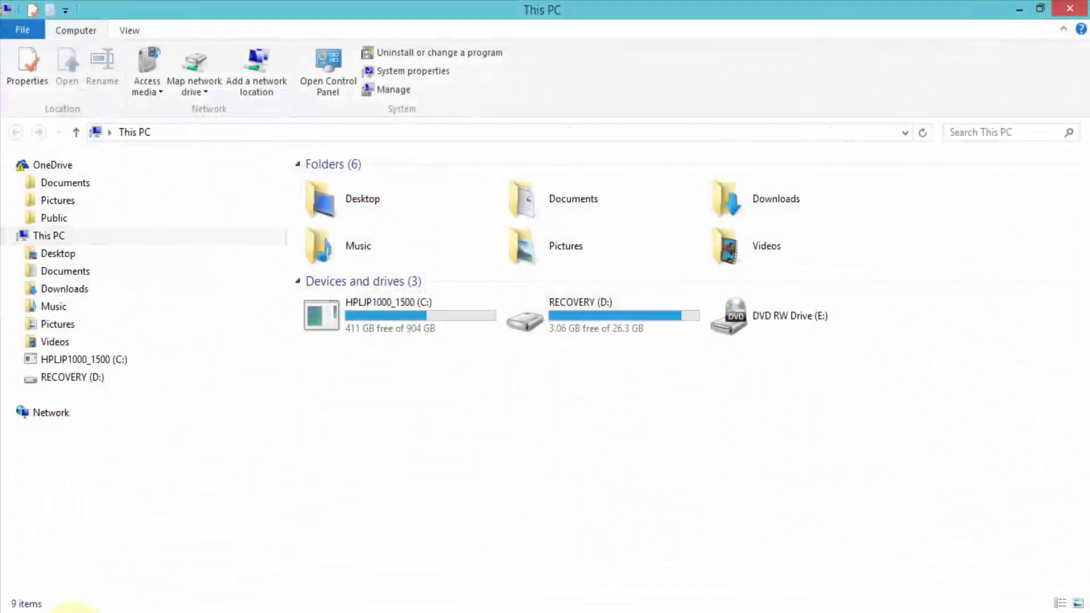
- Check that xampp-win32-5.6.15-1-VC11-installer.exe is in Documents\Data Files\XAMPP, then return to Chrome
{"action": "left_click", "coordinate": [19, 271]}
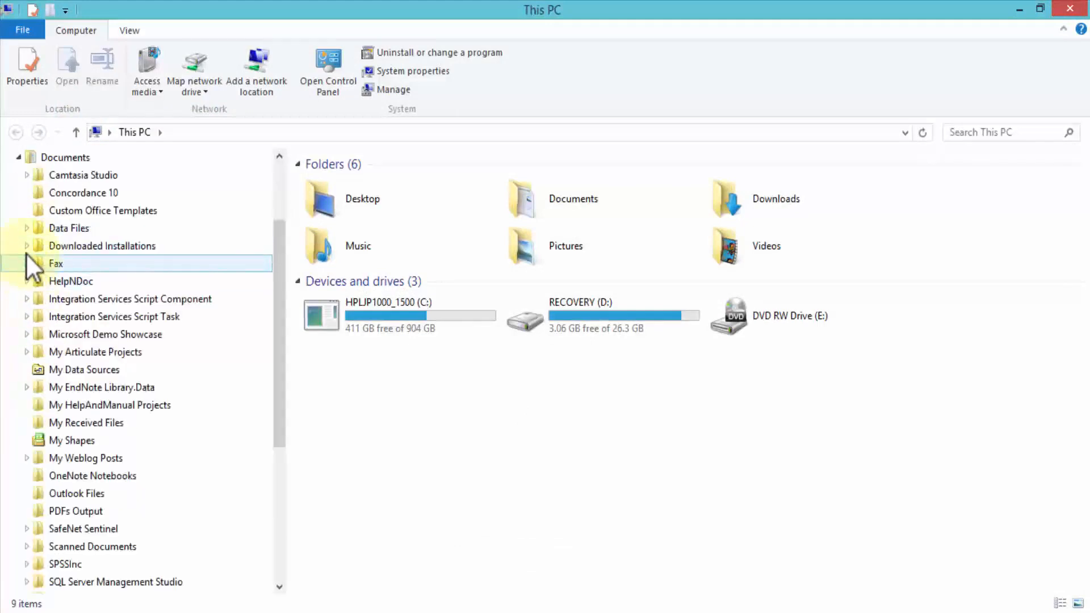
{"action": "left_click", "coordinate": [27, 228]}
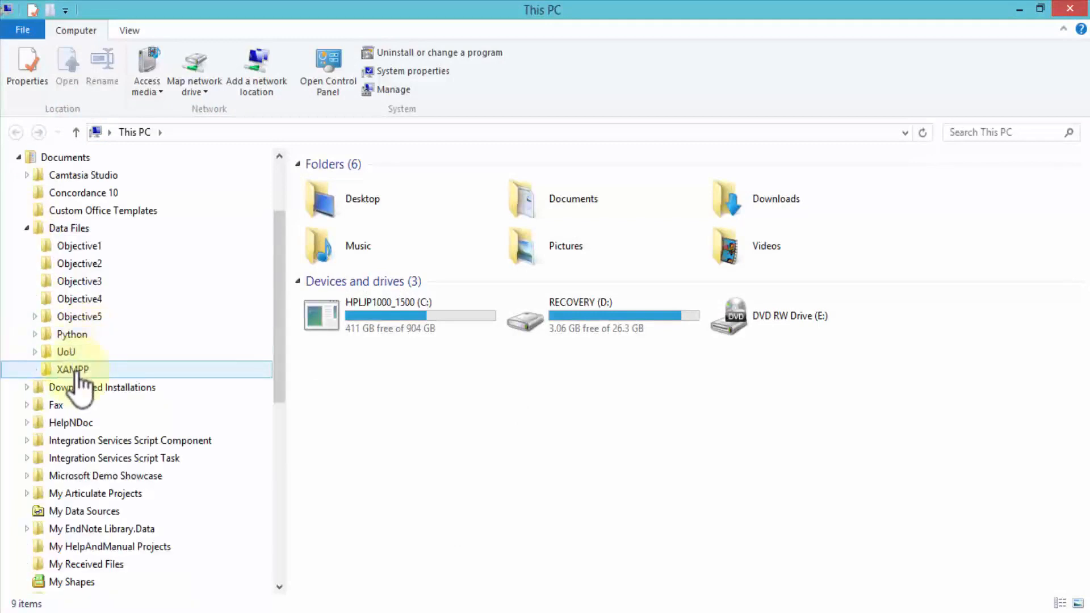
{"action": "left_click", "coordinate": [73, 369]}
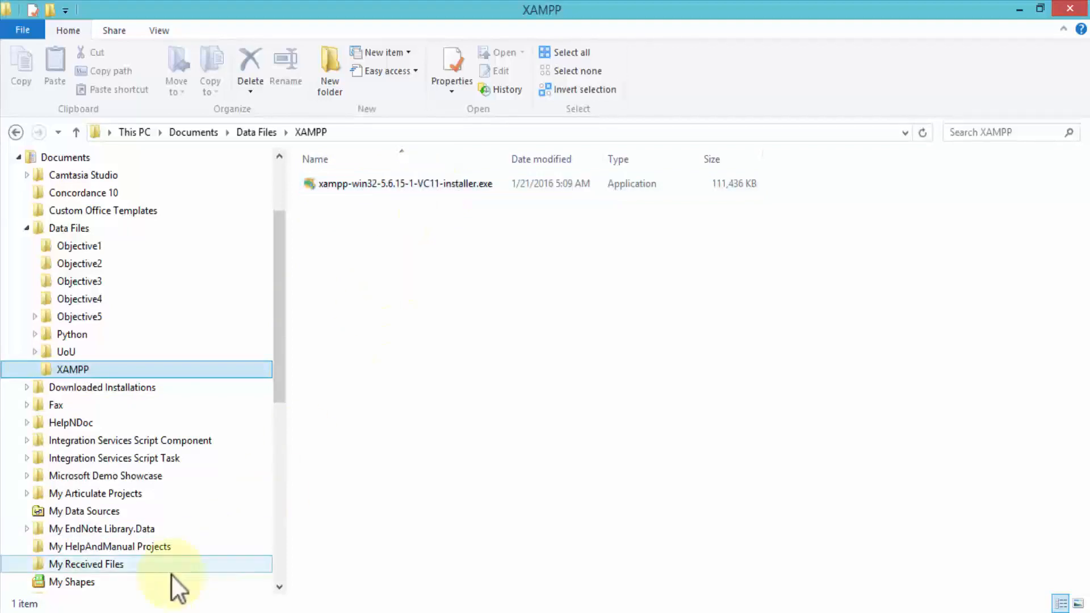
{"action": "left_click", "coordinate": [119, 612]}
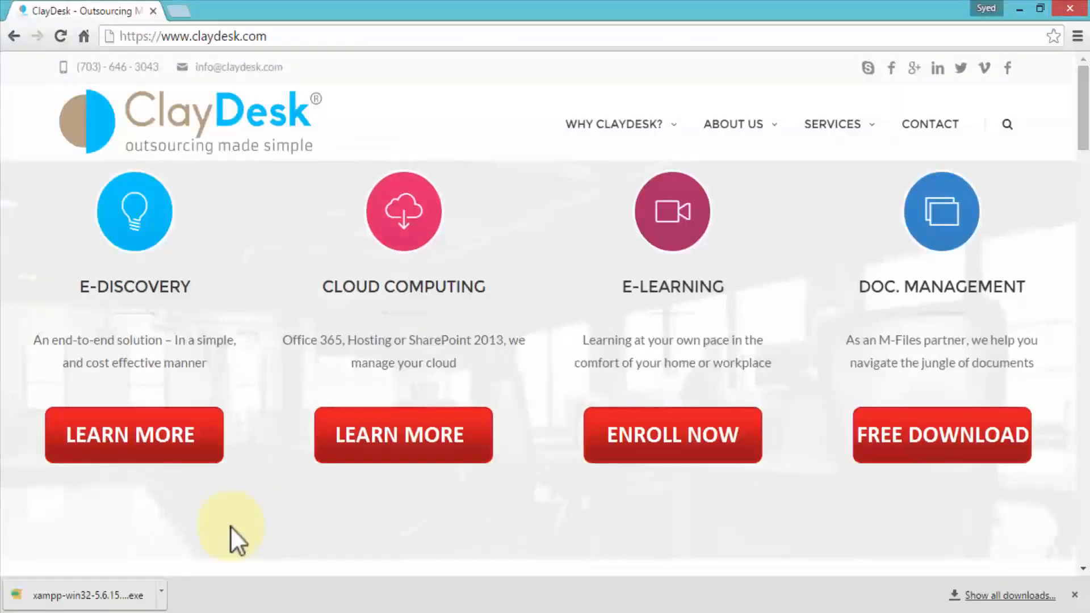
- Run the downloaded xampp-win32-5.6.15 installer from Chrome's download bar
{"action": "left_click", "coordinate": [124, 596]}
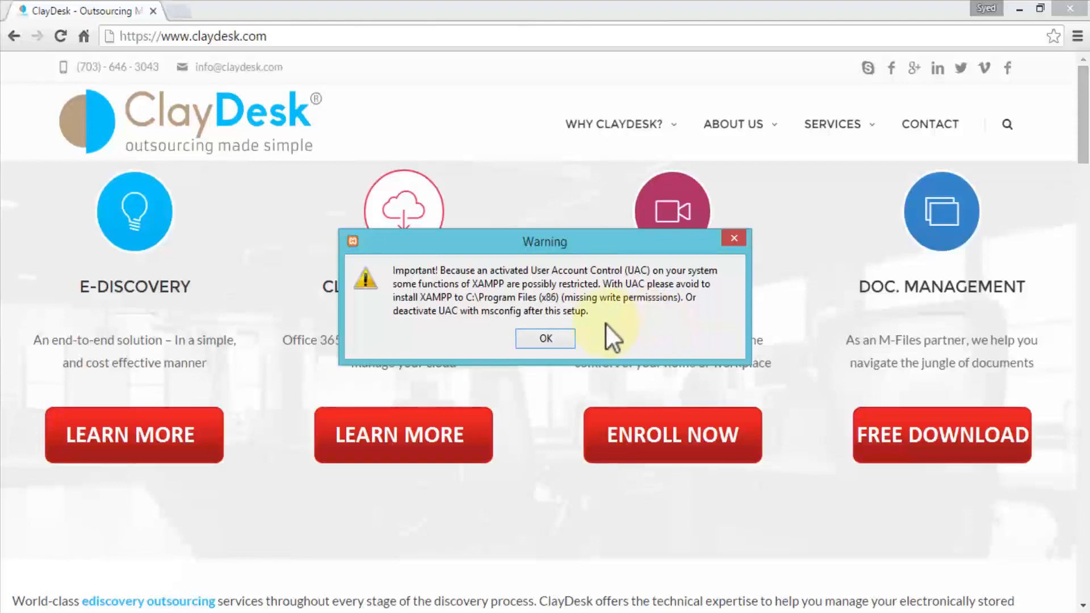
- Dismiss the UAC warning and pass the welcome page to reach Select Components
{"action": "left_click", "coordinate": [554, 337]}
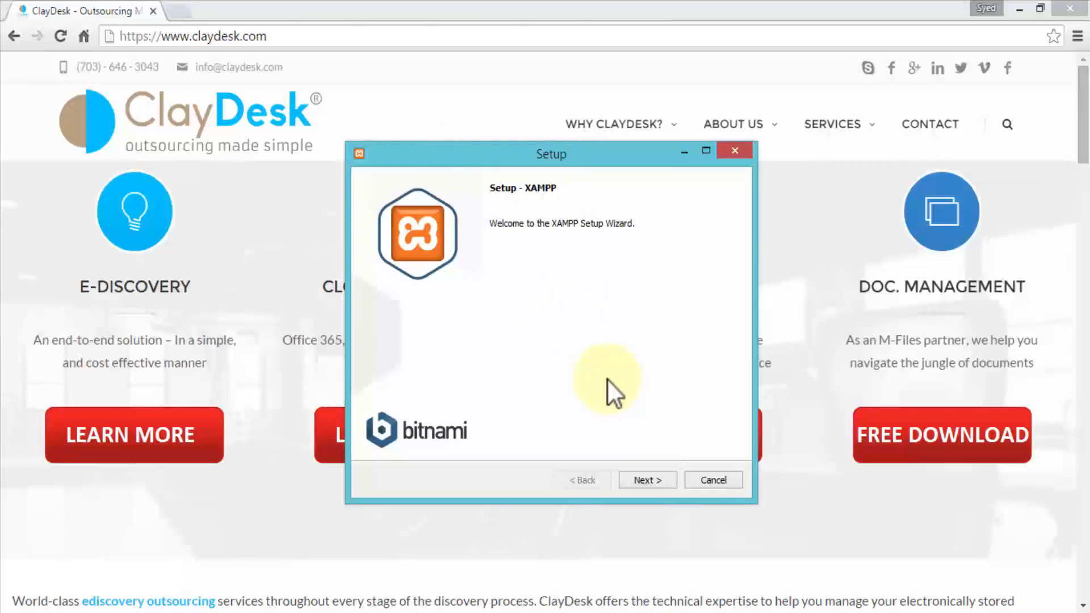
{"action": "left_click", "coordinate": [660, 482]}
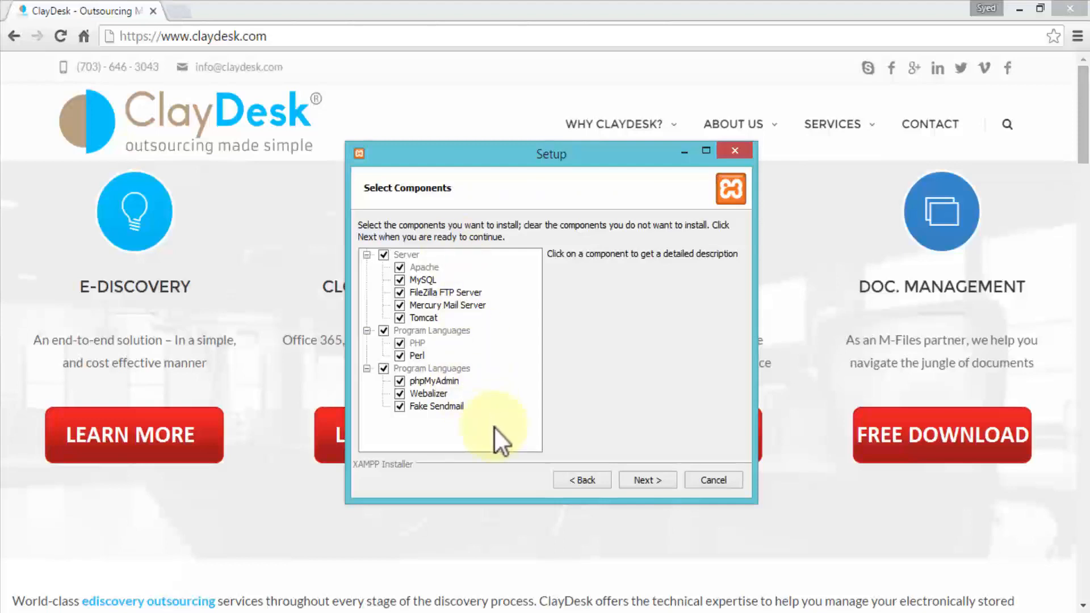
- Keep all components and set the install folder to Documents\Data Files\XAMPP
{"action": "left_click", "coordinate": [642, 479]}
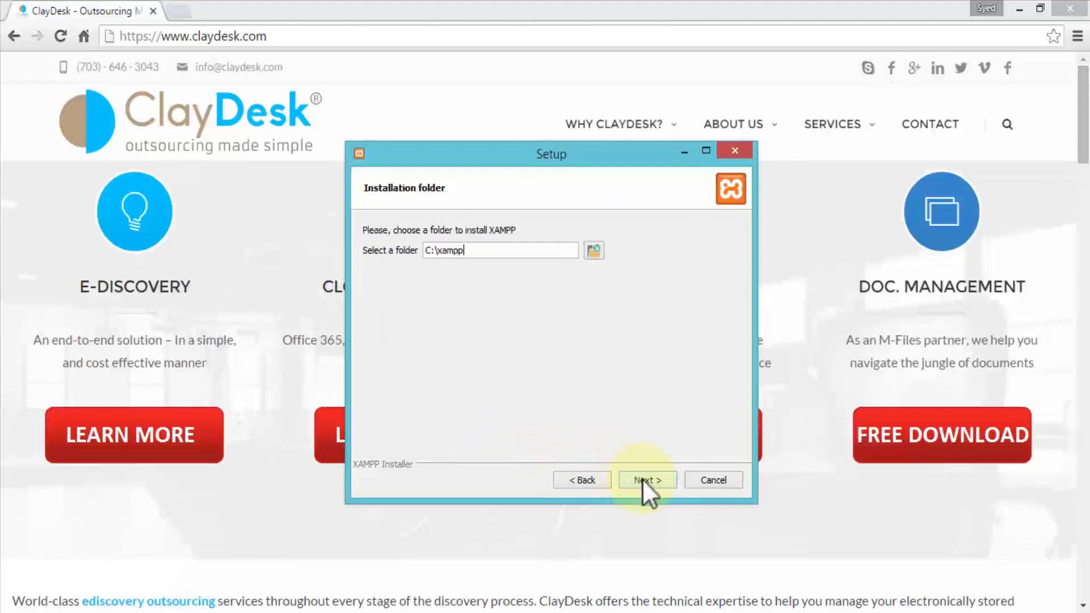
{"action": "left_click", "coordinate": [594, 251]}
{"action": "left_click", "coordinate": [449, 341]}
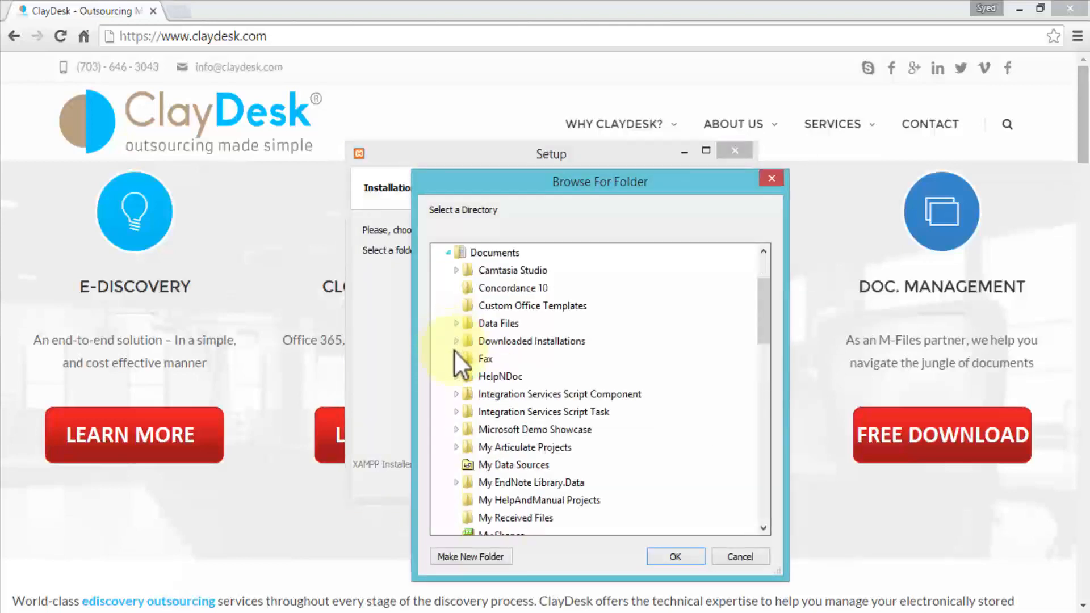
{"action": "left_click", "coordinate": [455, 323]}
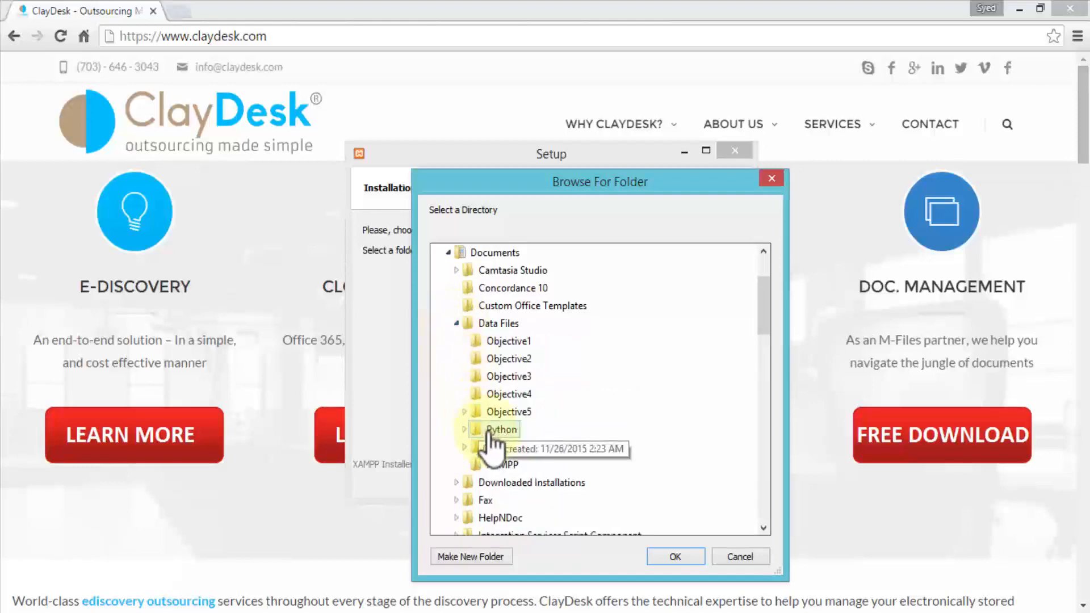
{"action": "left_click", "coordinate": [501, 464]}
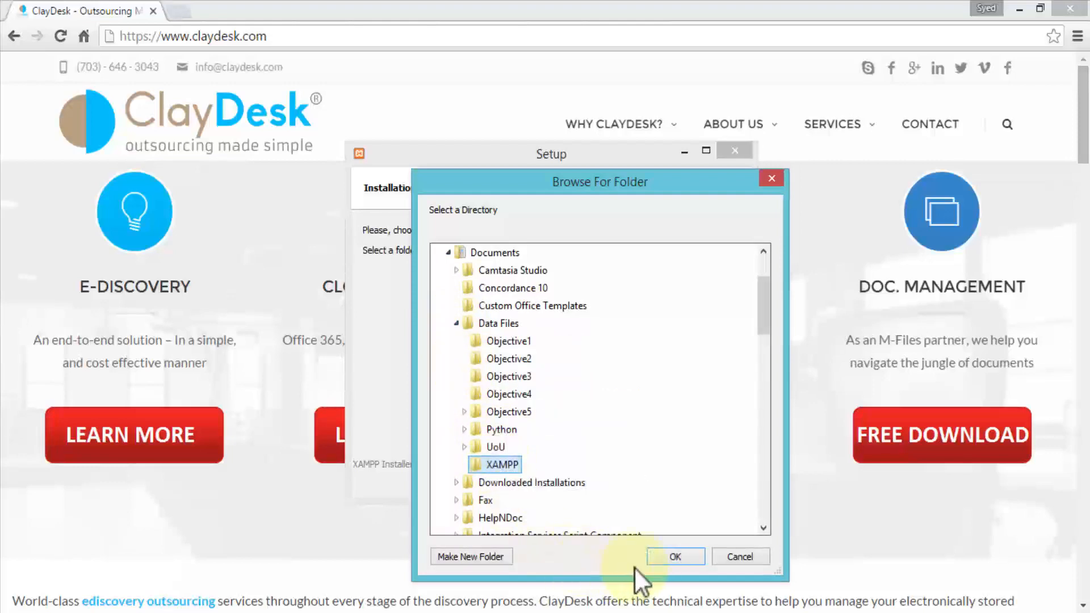
{"action": "left_click", "coordinate": [676, 557]}
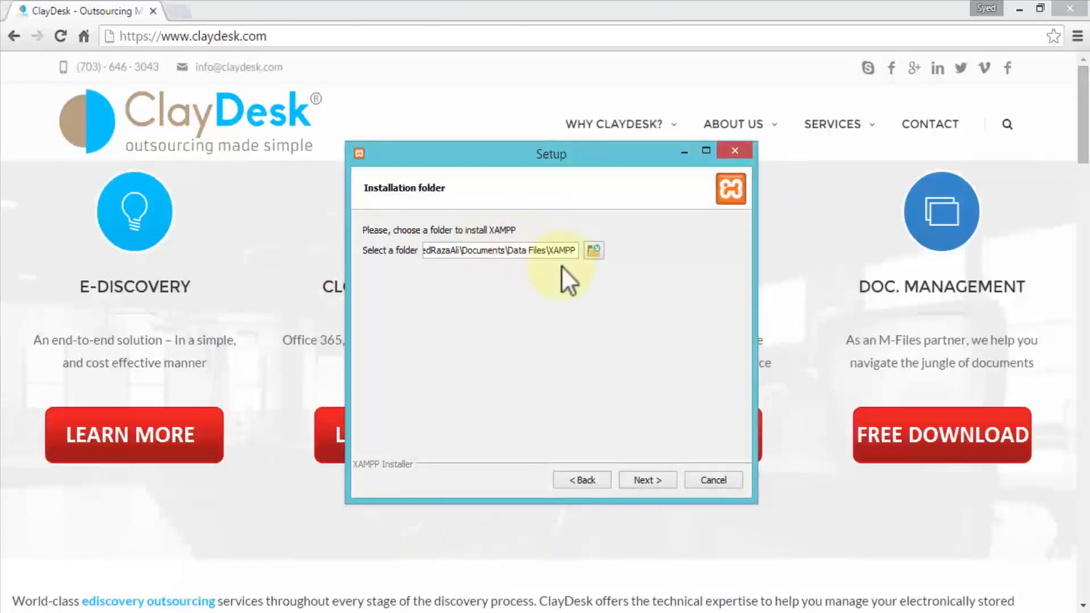
{"action": "left_click", "coordinate": [653, 477]}
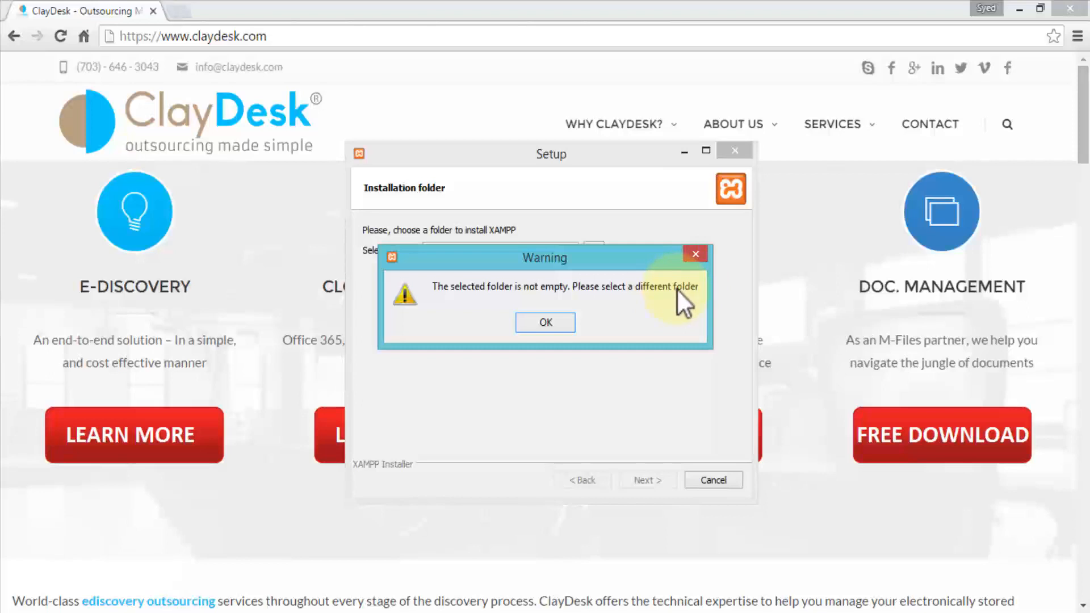
- Create a new XAMPP_Install folder inside Data Files\XAMPP and choose it as the install location
{"action": "left_click", "coordinate": [546, 322]}
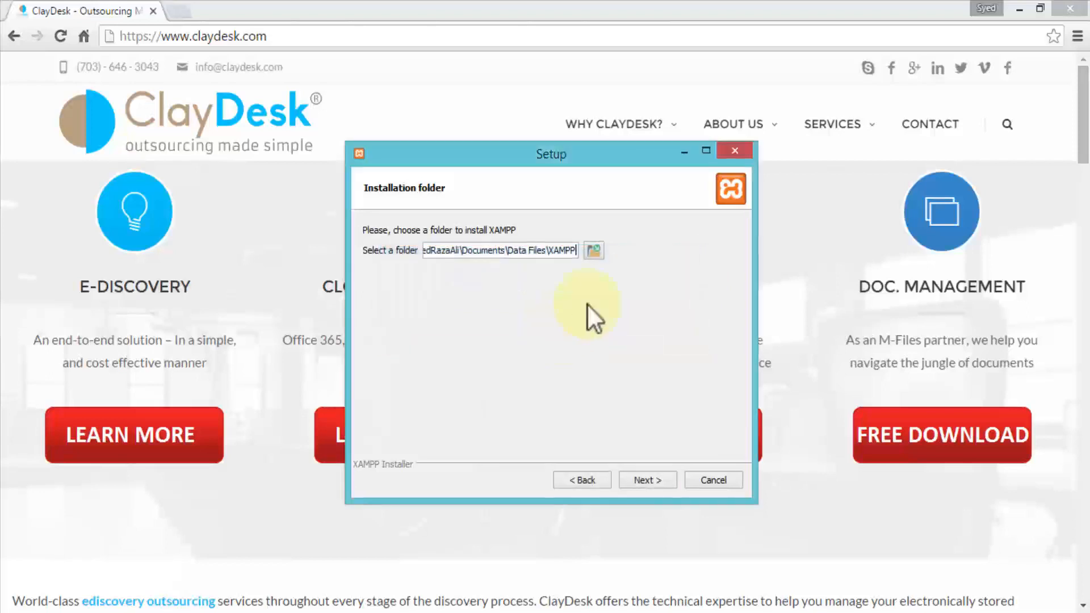
{"action": "left_click", "coordinate": [593, 251]}
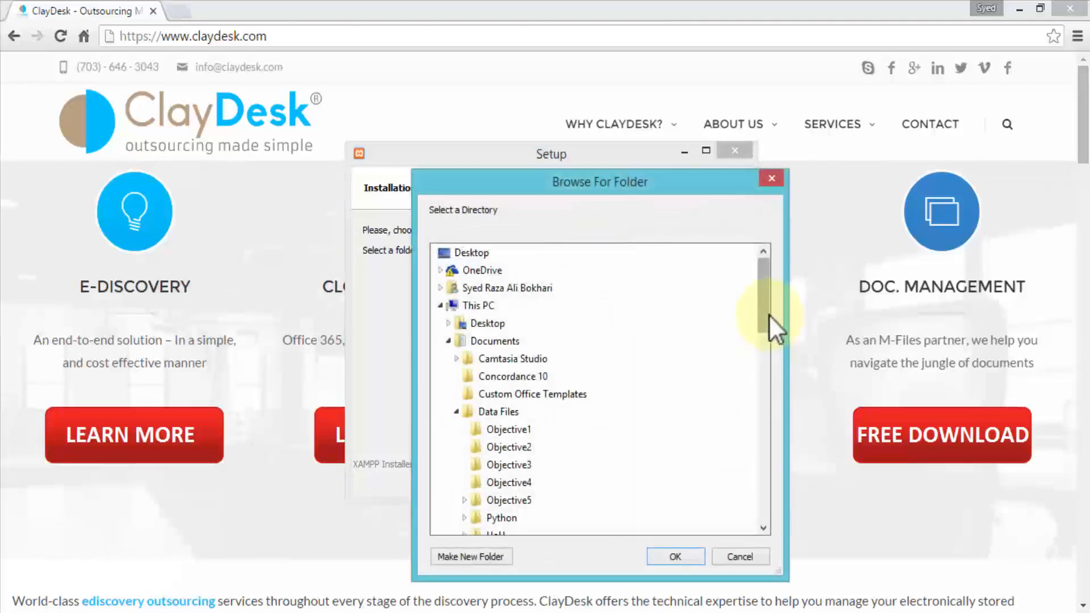
{"action": "left_click_drag", "start_coordinate": [769, 314], "coordinate": [761, 357]}
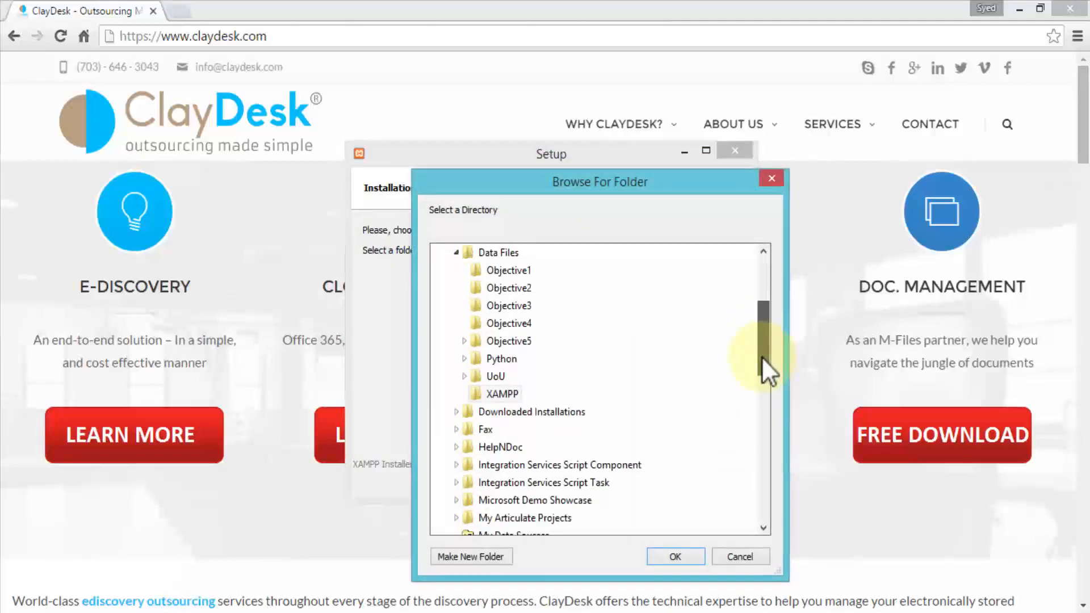
{"action": "left_click", "coordinate": [499, 394]}
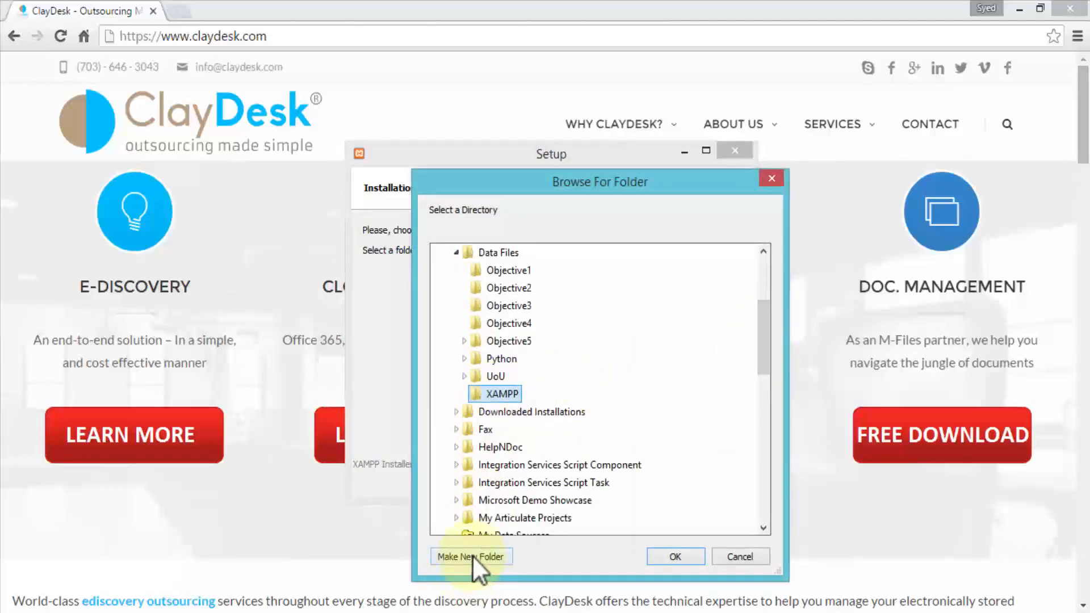
{"action": "left_click", "coordinate": [471, 554]}
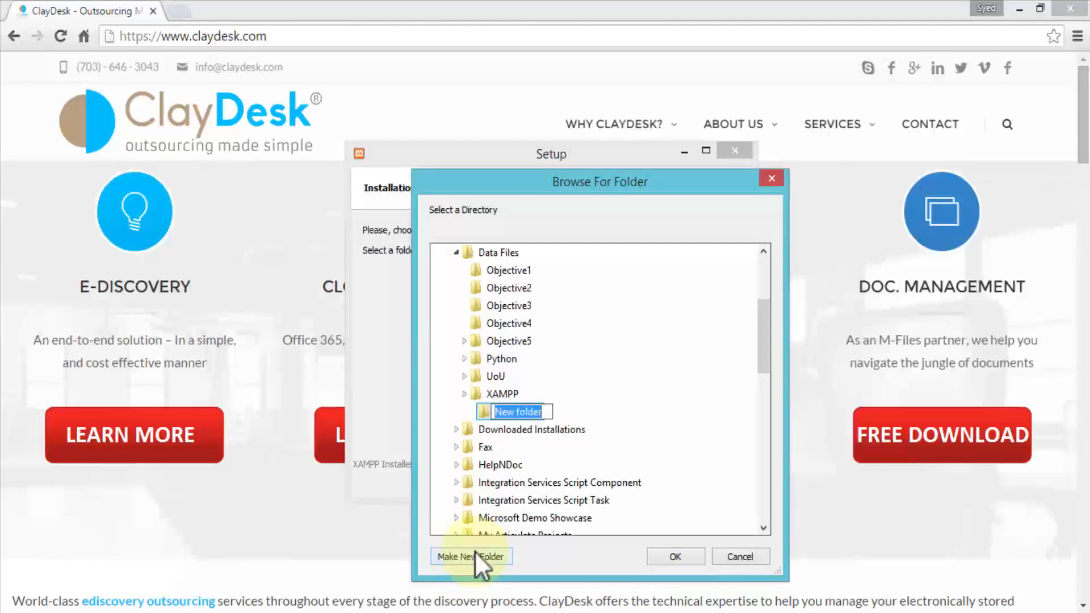
{"action": "type", "text": "XAMPP"}
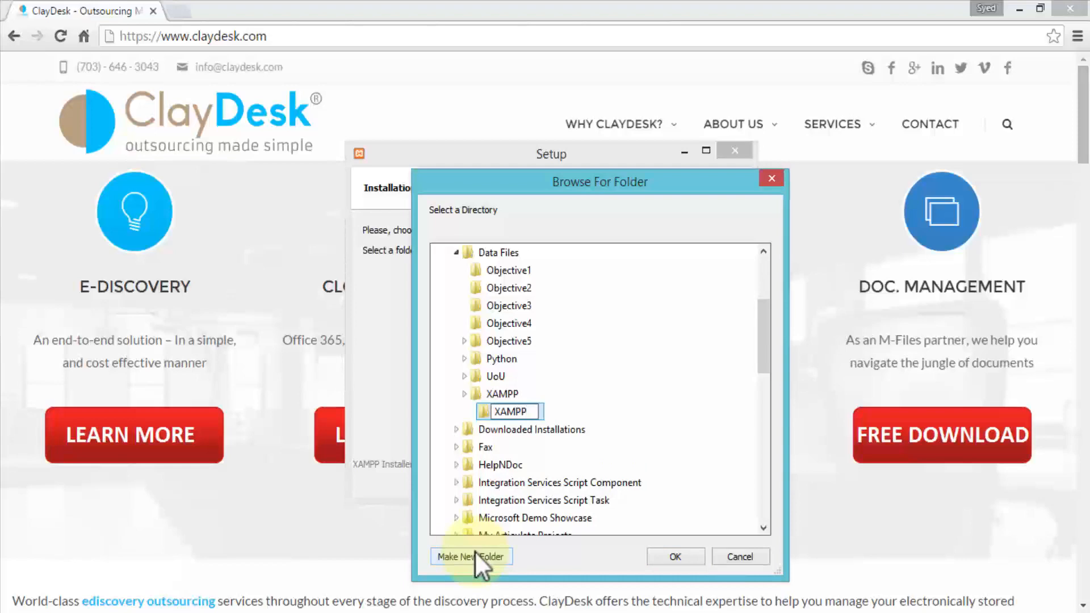
{"action": "type", "text": "_Install"}
{"action": "key", "text": "Return"}
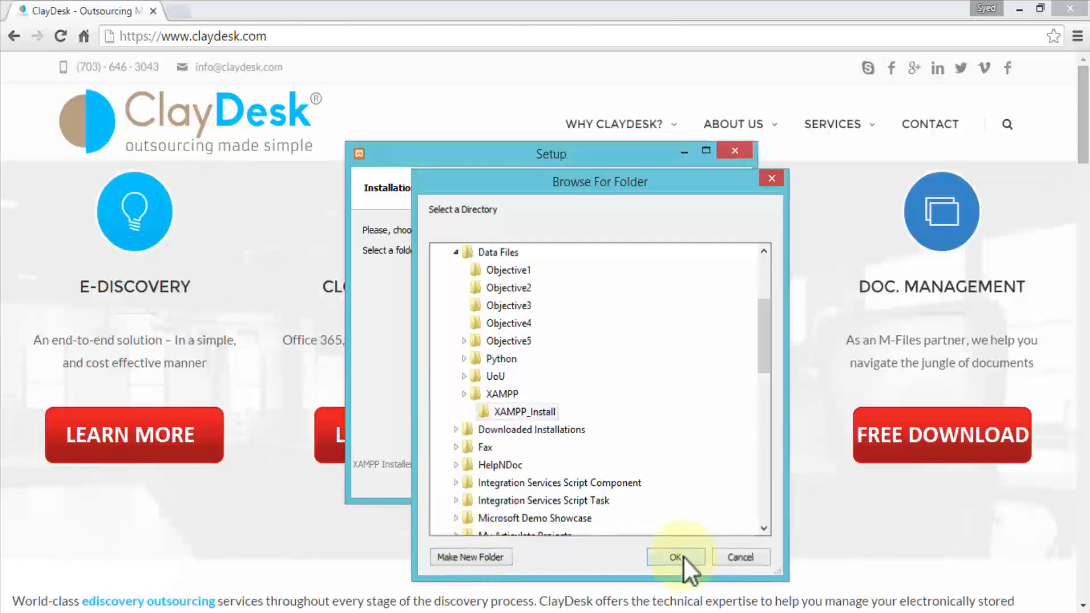
{"action": "left_click", "coordinate": [676, 556]}
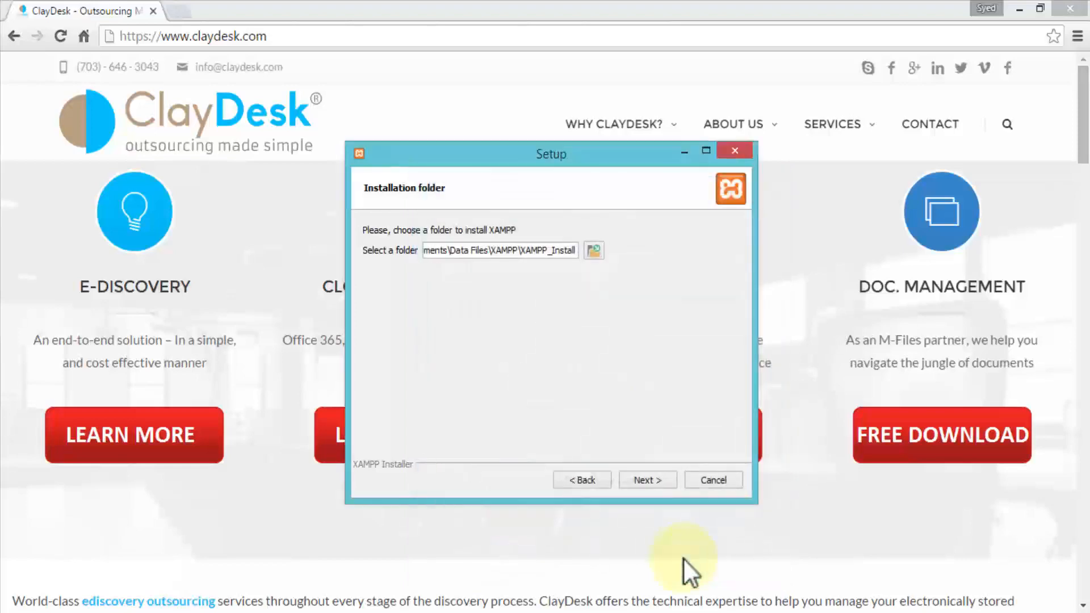
- Accept the XAMPP_Install folder, skip the Bitnami offer, and begin the installation
{"action": "left_click", "coordinate": [646, 481]}
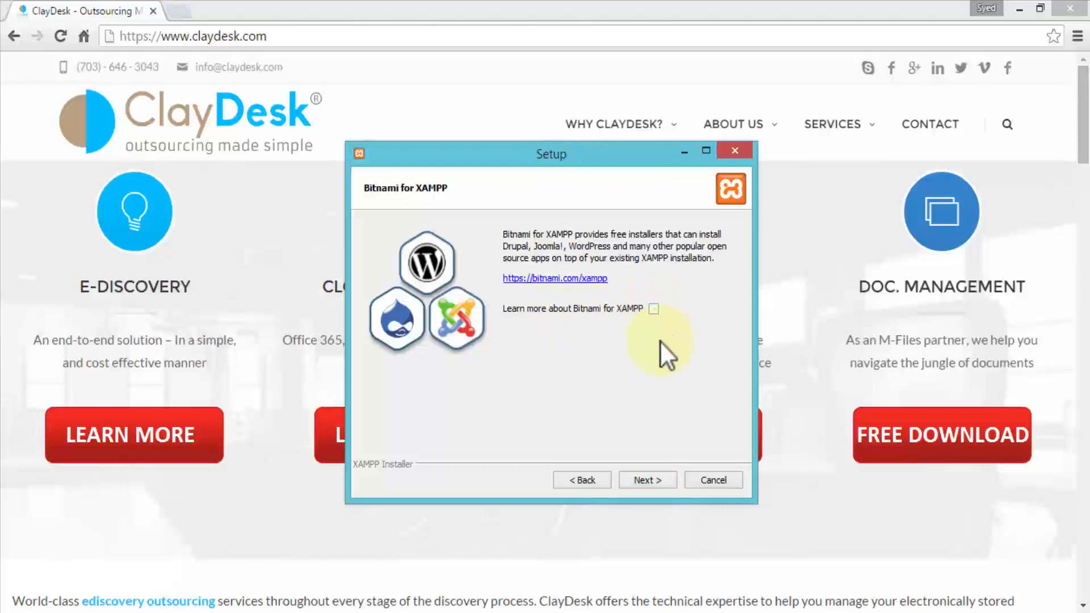
{"action": "left_click", "coordinate": [650, 480]}
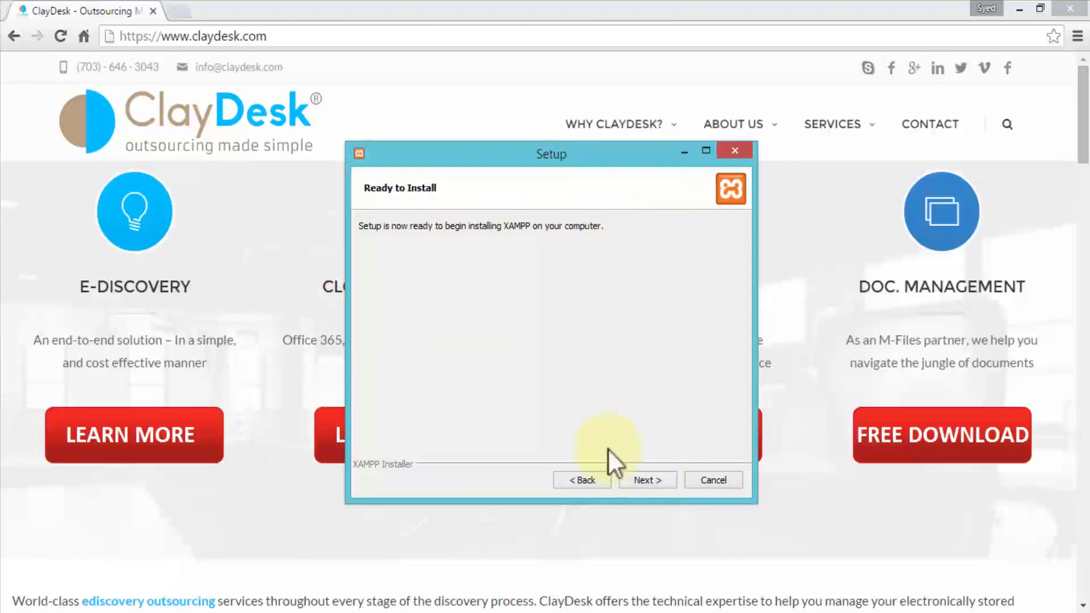
{"action": "left_click", "coordinate": [644, 481]}
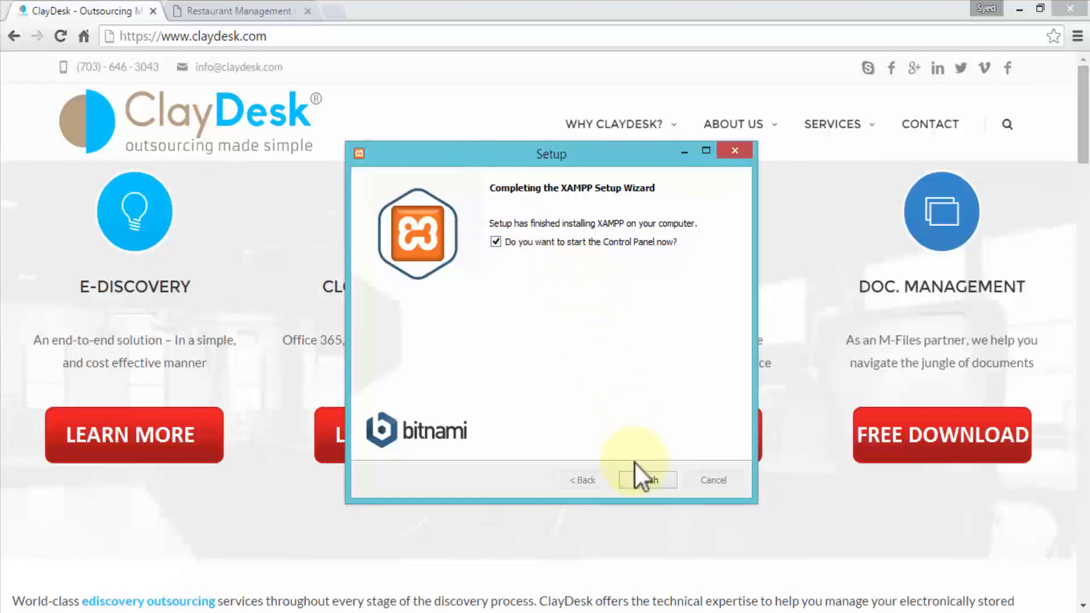
- Finish setup with 'start the Control Panel now' left checked
{"action": "left_click", "coordinate": [642, 481]}
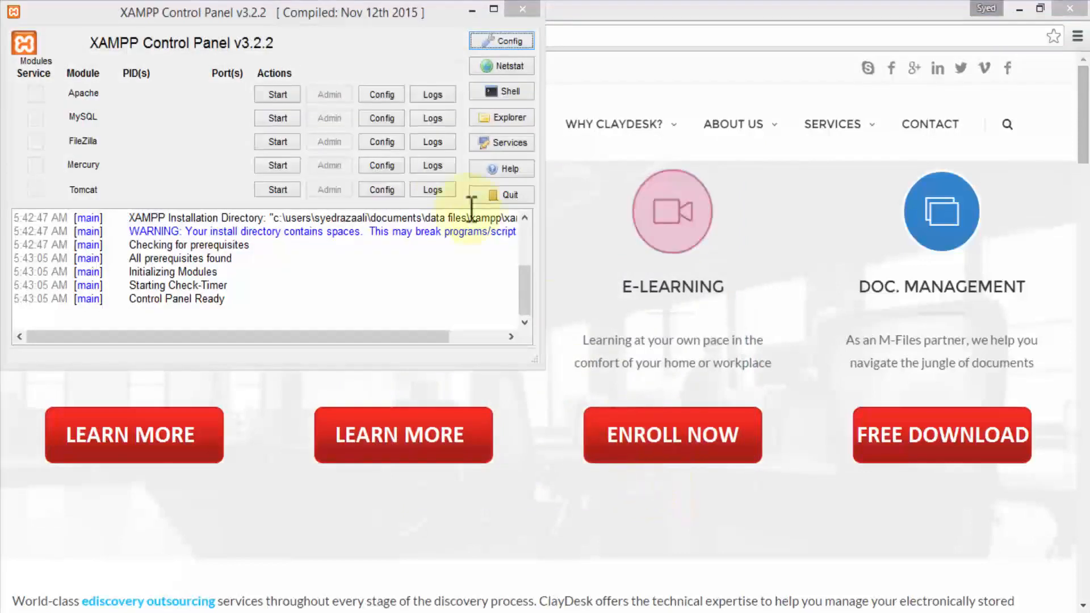
- Move the XAMPP Control Panel window to the screen centre, then switch to the XAMPP_Install1 folder window
{"action": "left_click_drag", "start_coordinate": [272, 12], "coordinate": [552, 160]}
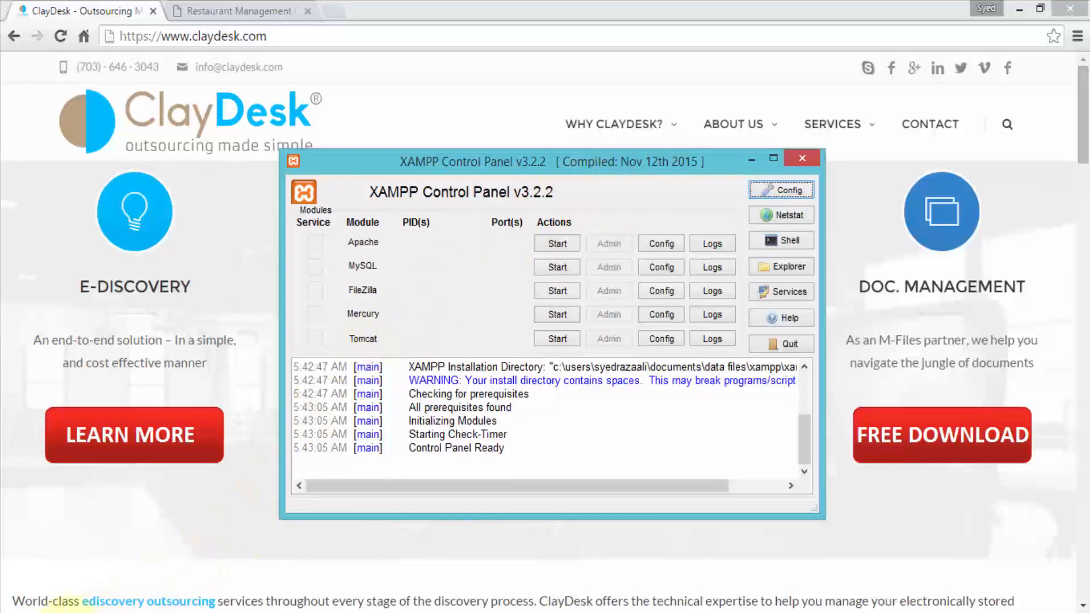
{"action": "mouse_move", "coordinate": [85, 611]}
{"action": "left_click", "coordinate": [103, 556]}
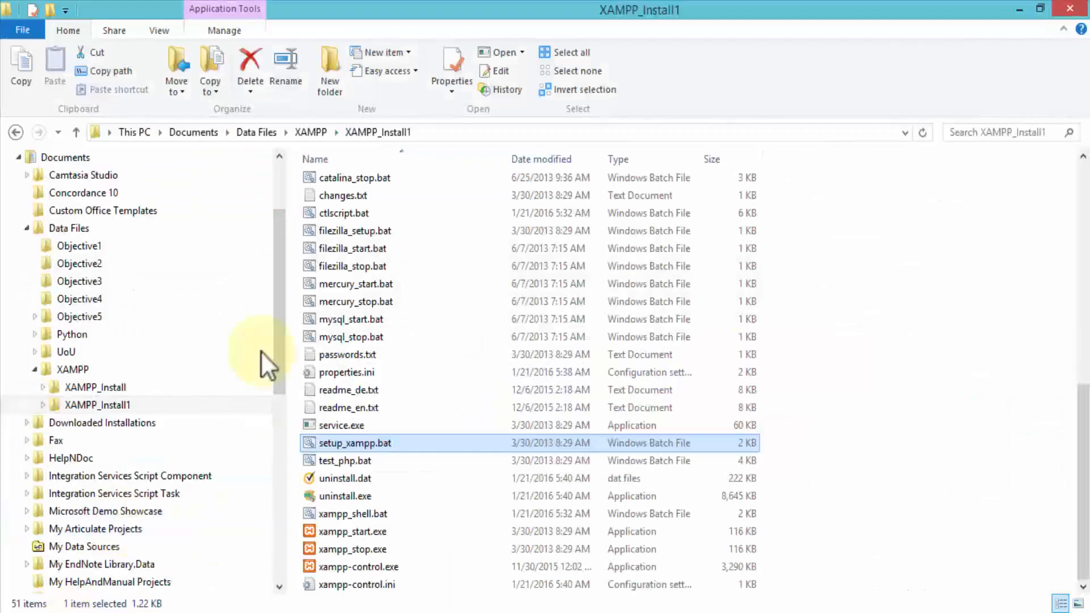
- Run setup_xampp.bat in the XAMPP_Install1 folder, leaving its file name unchanged
{"action": "left_click", "coordinate": [351, 444]}
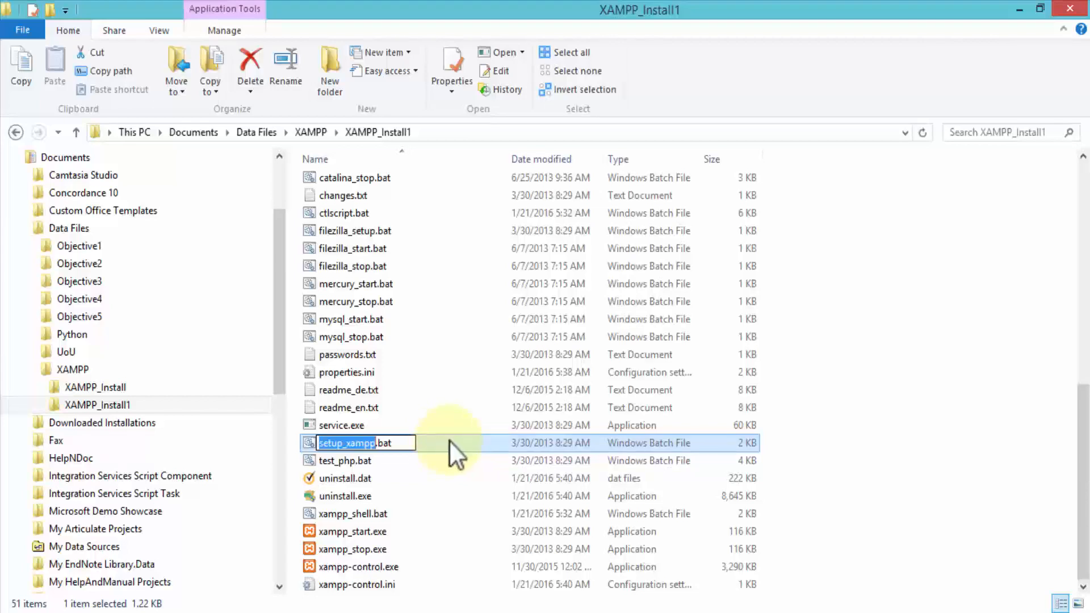
{"action": "left_click", "coordinate": [347, 460]}
{"action": "left_click", "coordinate": [360, 445]}
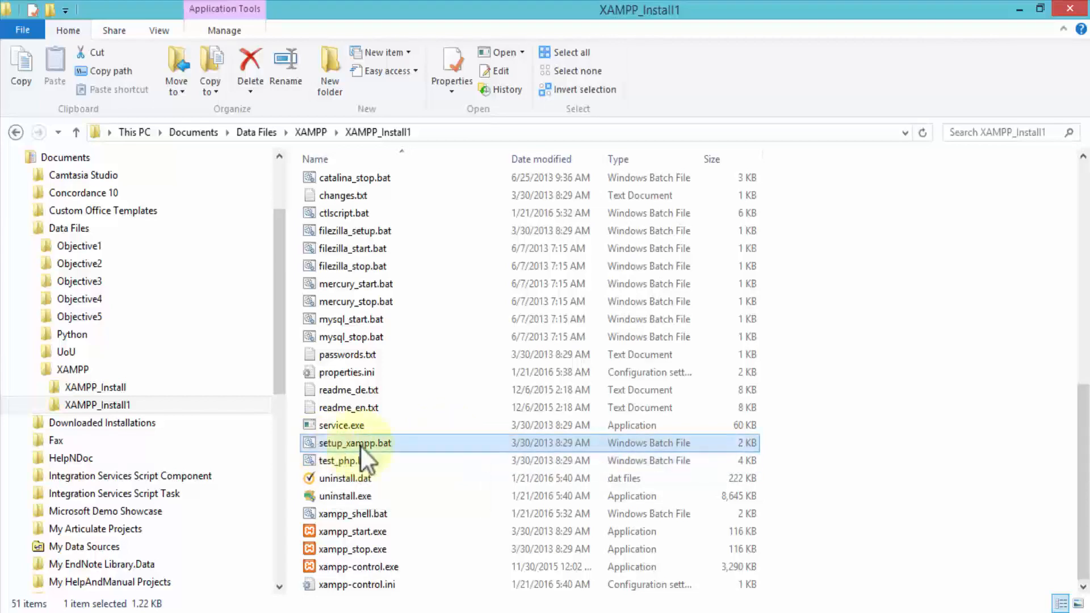
{"action": "double_click", "coordinate": [353, 445]}
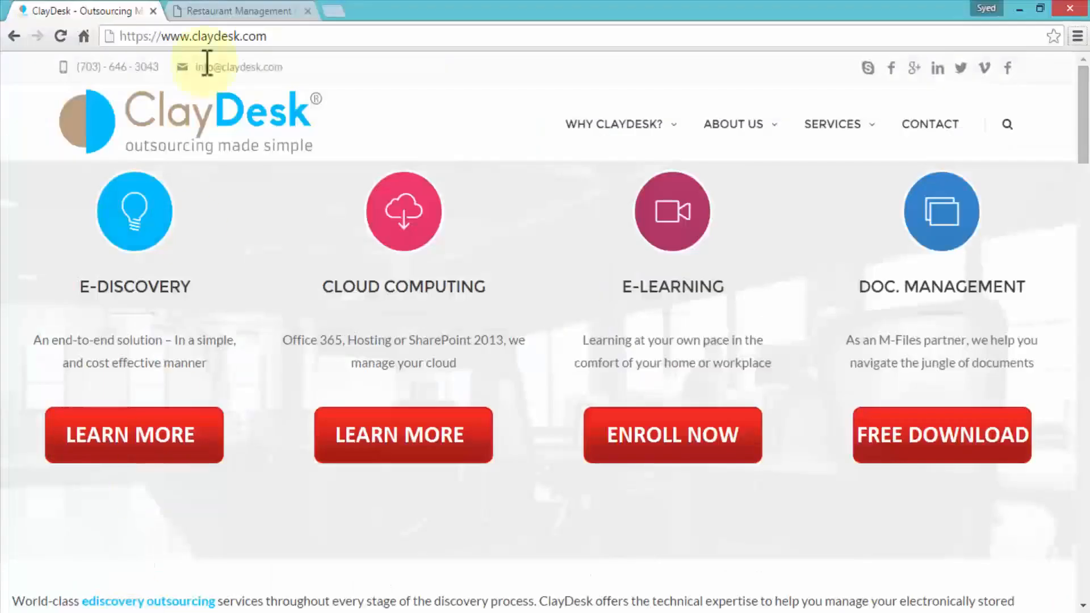
- Search Google for 'microsoft redistributable C++ 2008' from a new Chrome tab
{"action": "left_click", "coordinate": [334, 8]}
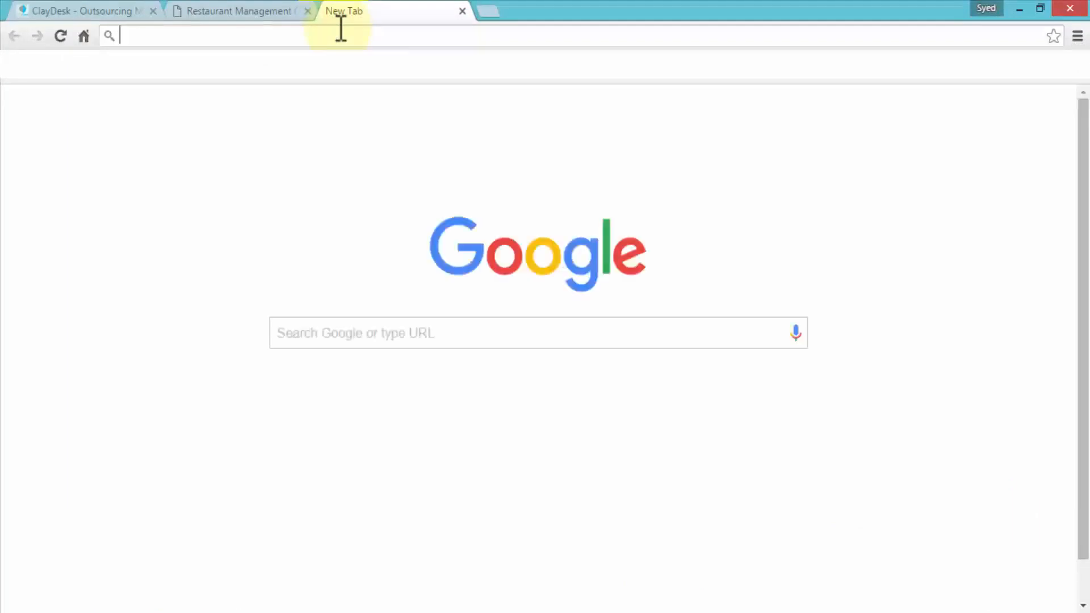
{"action": "type", "text": "microsoft"}
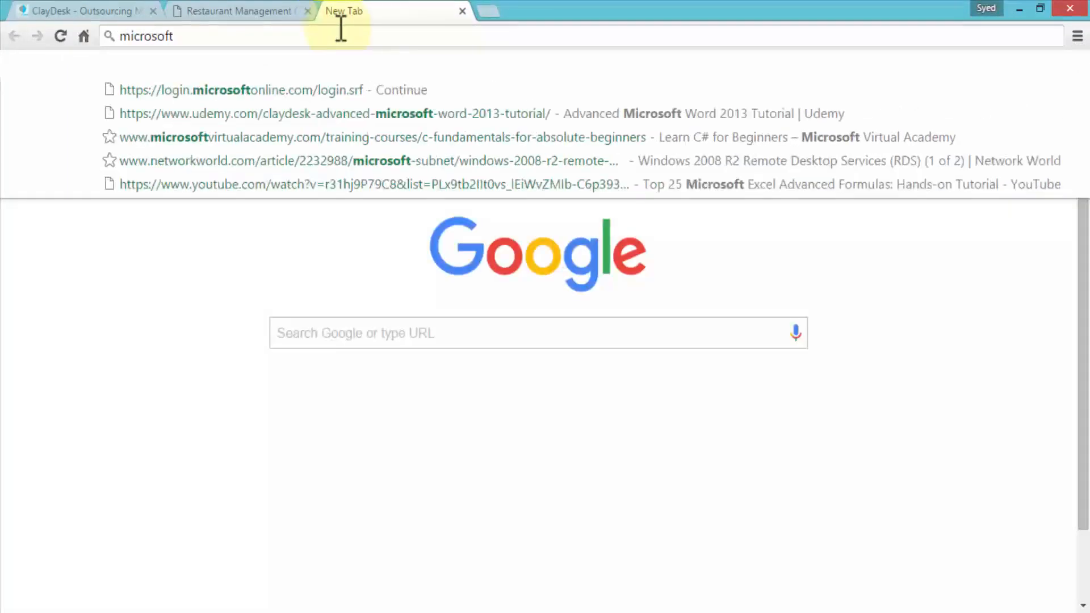
{"action": "type", "text": " redist"}
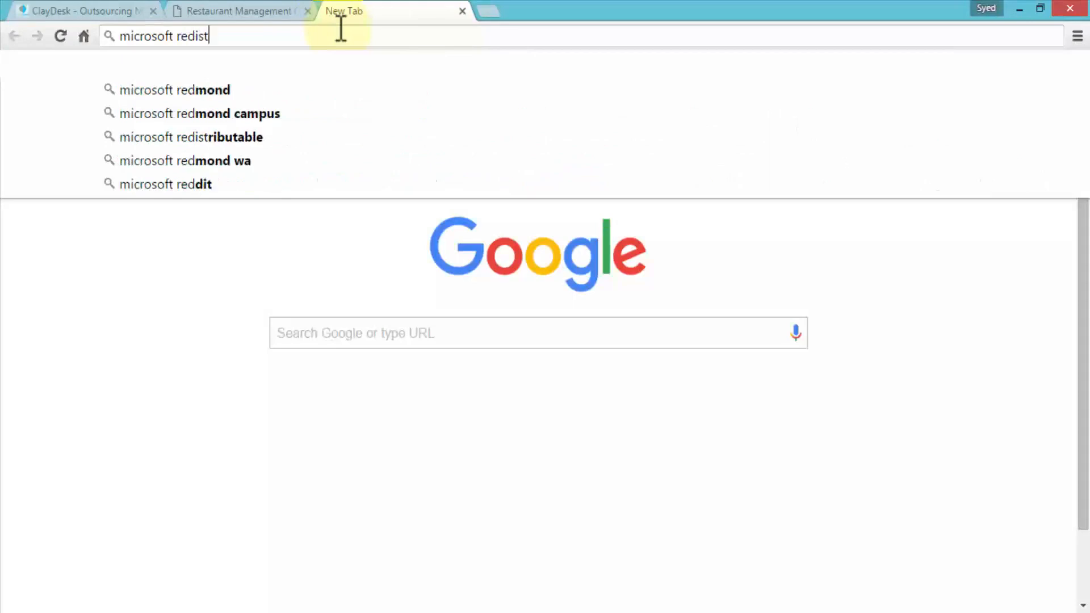
{"action": "type", "text": "ributable"}
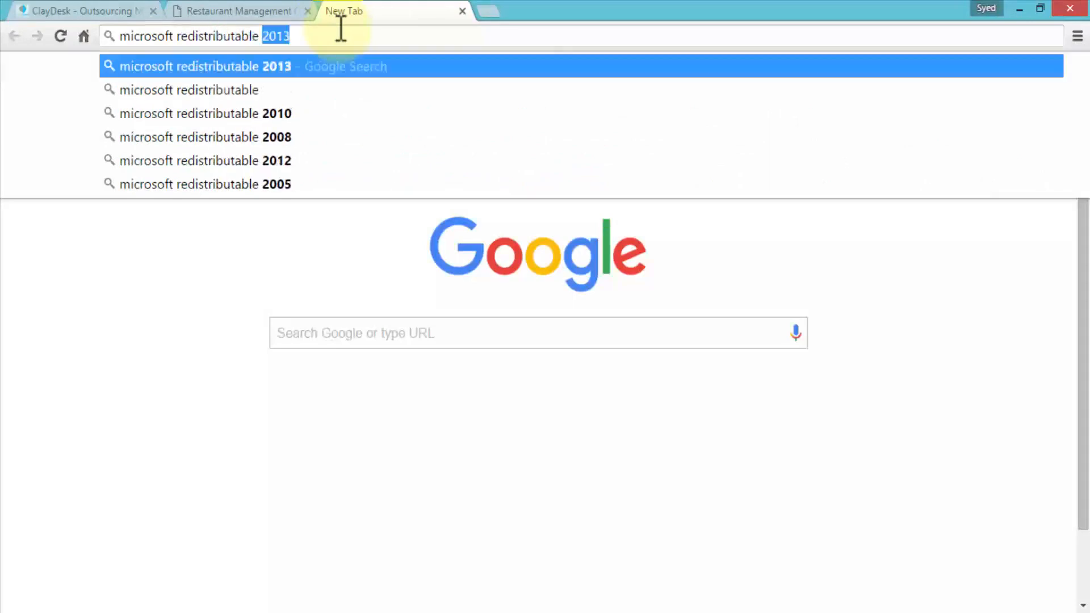
{"action": "key", "text": "BackSpace"}
{"action": "type", "text": "C"}
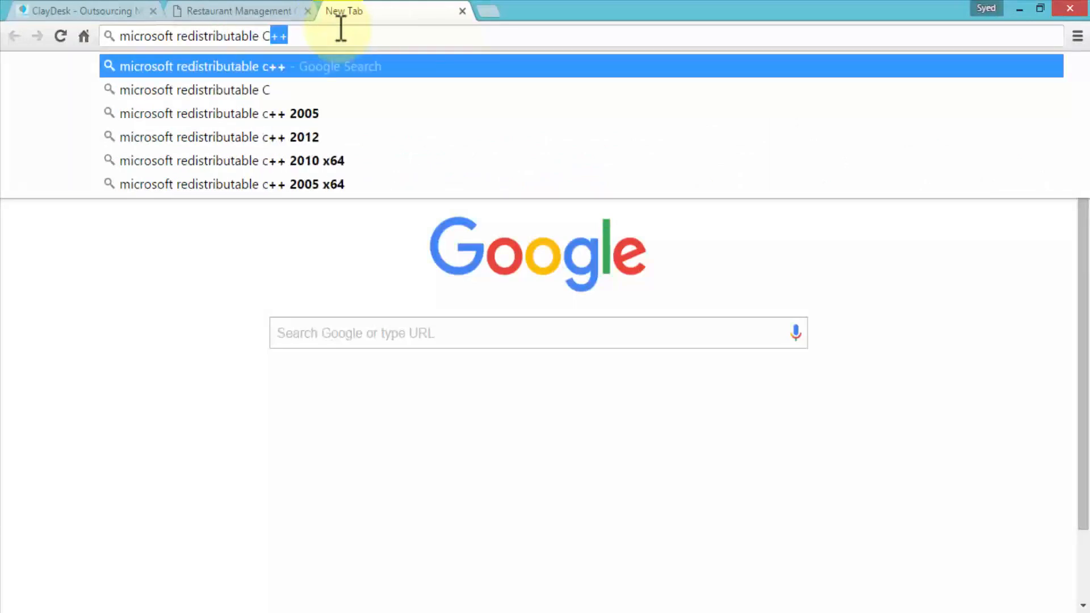
{"action": "type", "text": "++ 2008"}
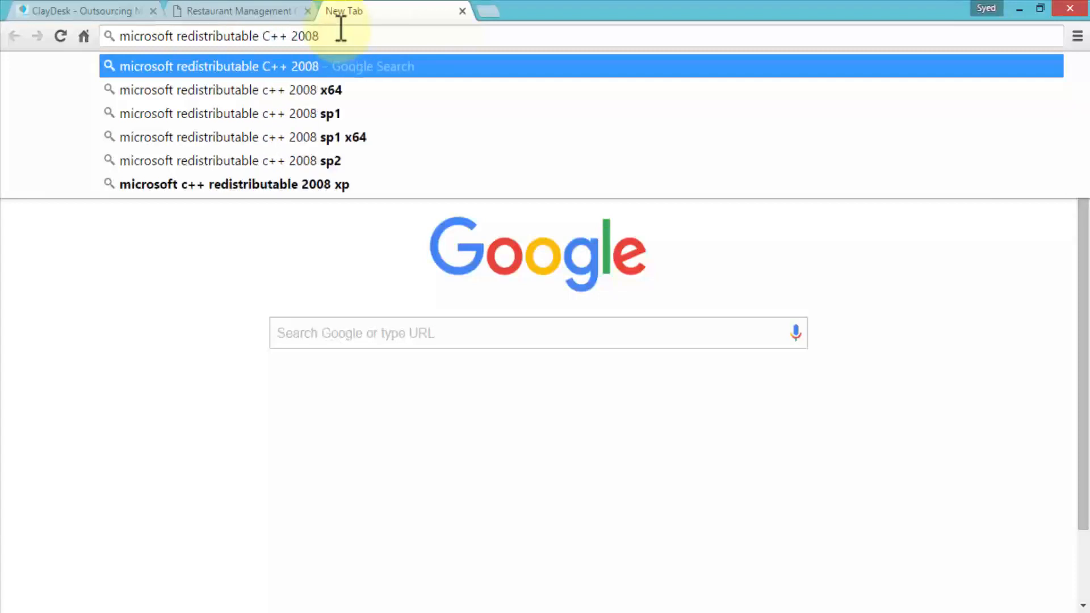
{"action": "key", "text": "Return"}
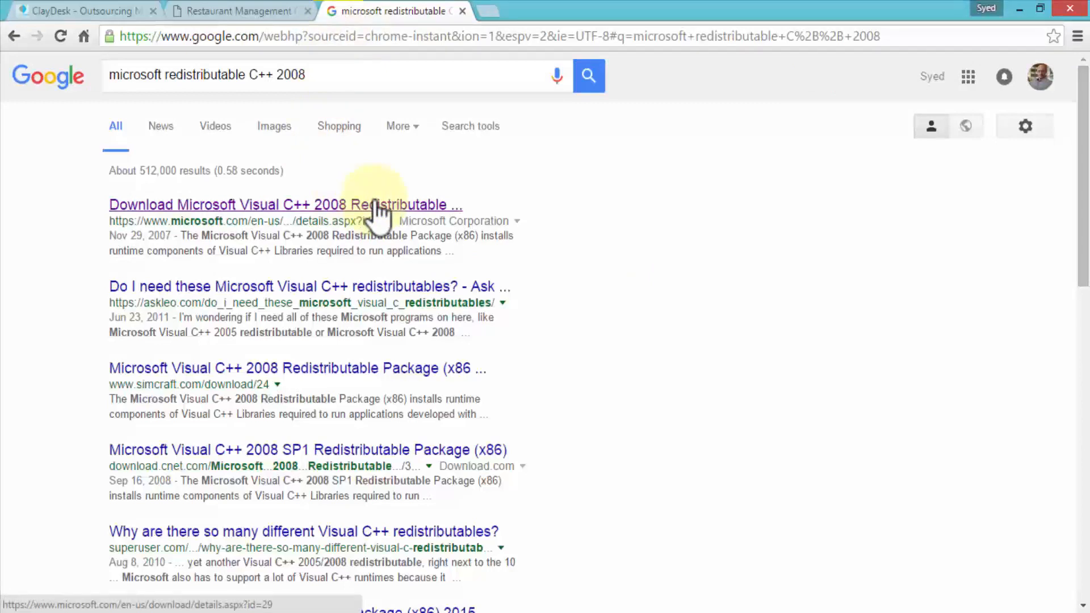
- Open Microsoft's Visual C++ 2008 Redistributable (x86) result and download the package
{"action": "left_click", "coordinate": [374, 202]}
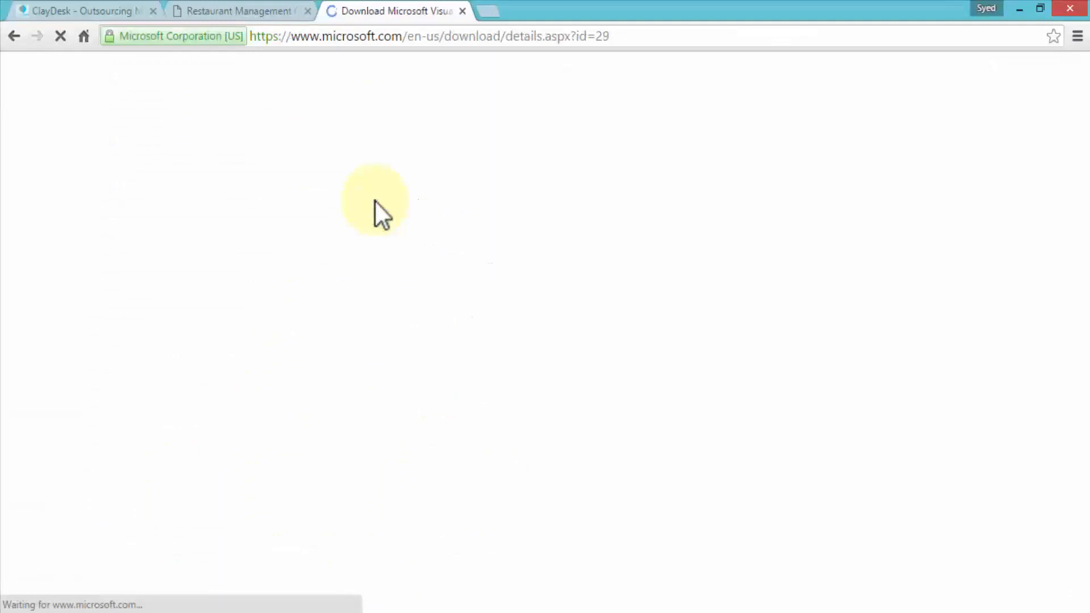
{"action": "scroll", "coordinate": [390, 278], "scroll_direction": "down", "scroll_amount": 3}
{"action": "scroll", "coordinate": [391, 275], "scroll_direction": "down", "scroll_amount": 3}
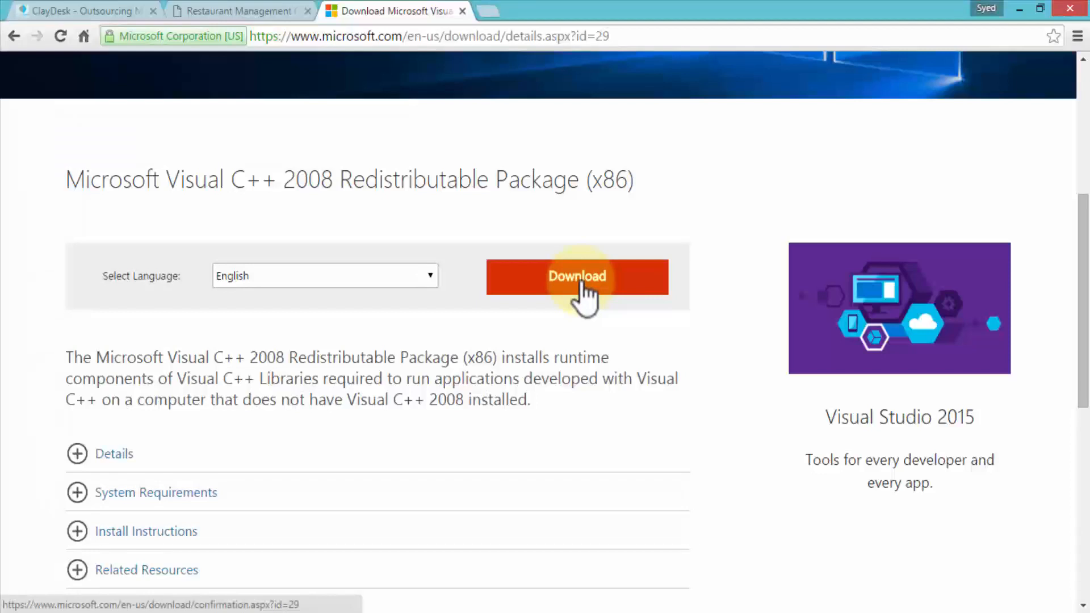
{"action": "left_click", "coordinate": [581, 281]}
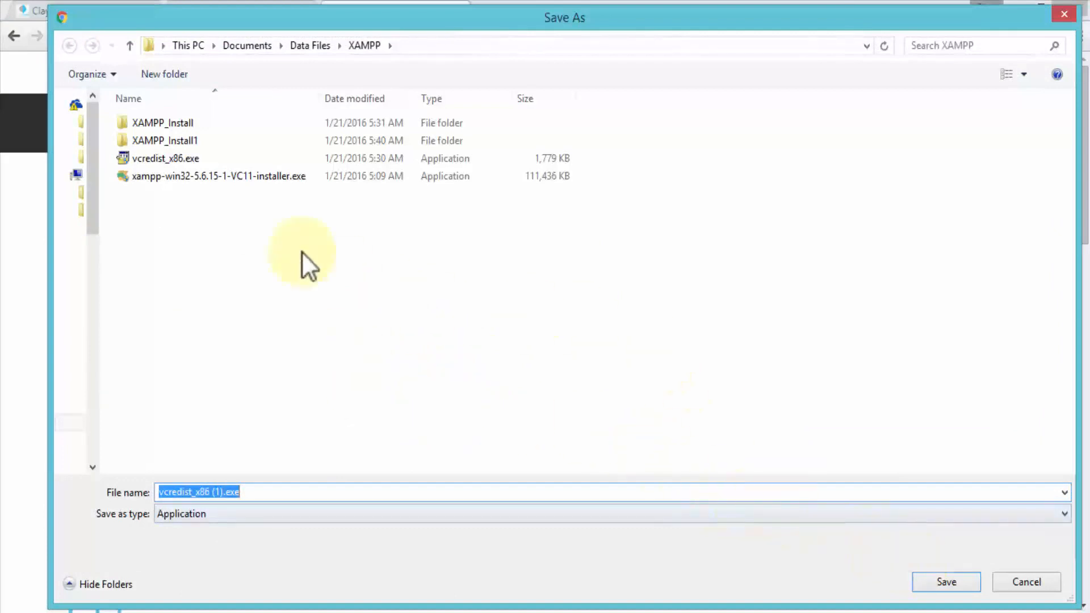
- Select the existing vcredist_x86.exe in the XAMPP folder, then cancel the duplicate save
{"action": "left_click", "coordinate": [171, 158]}
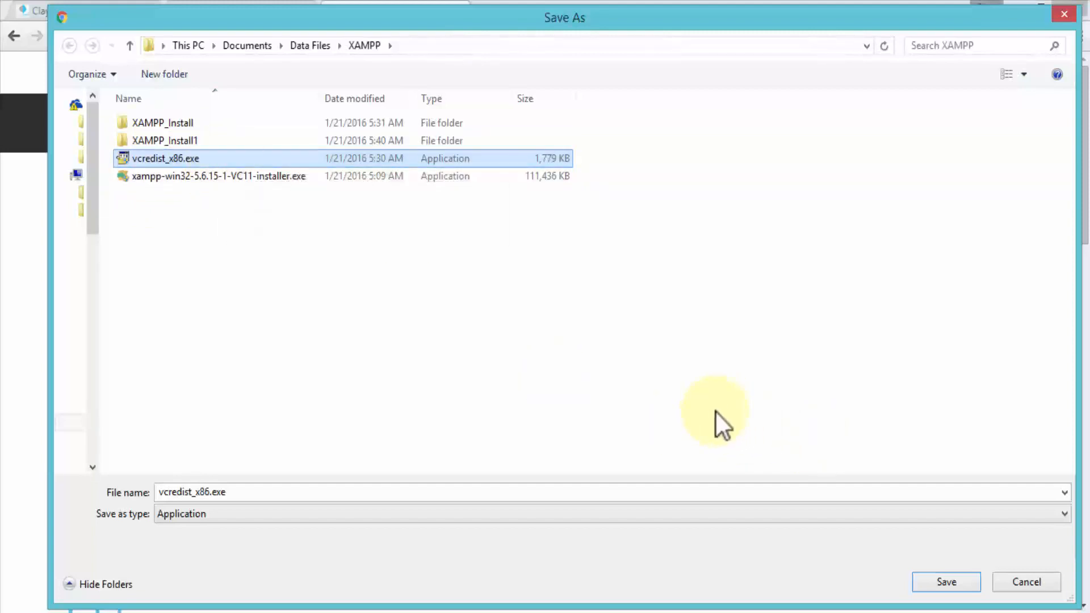
{"action": "left_click", "coordinate": [1027, 577]}
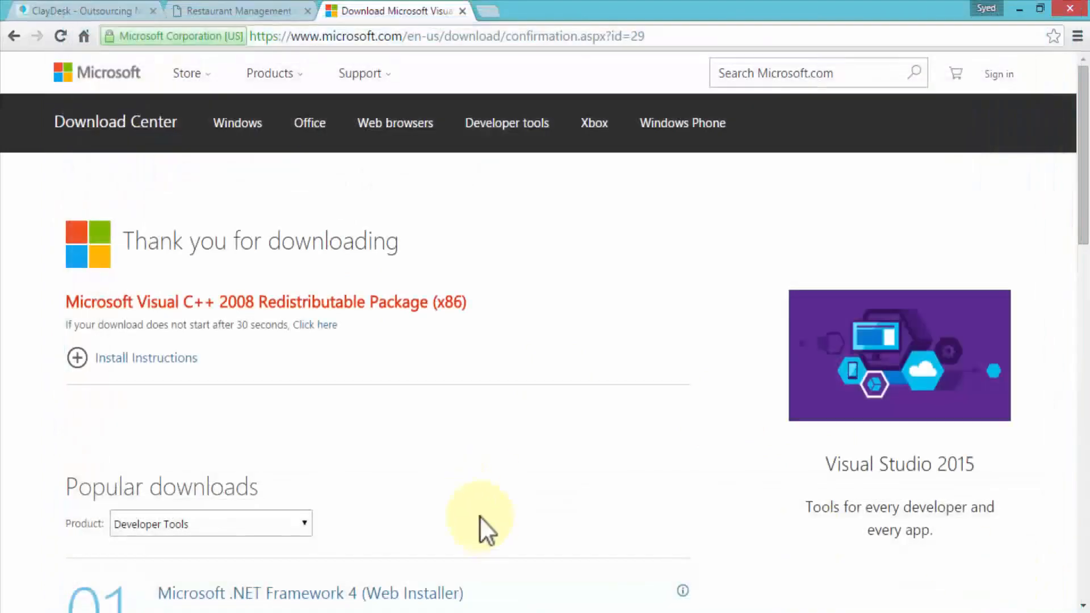
- Return to the ClayDesk tab and close the second XAMPP Control Panel window
{"action": "left_click", "coordinate": [57, 10]}
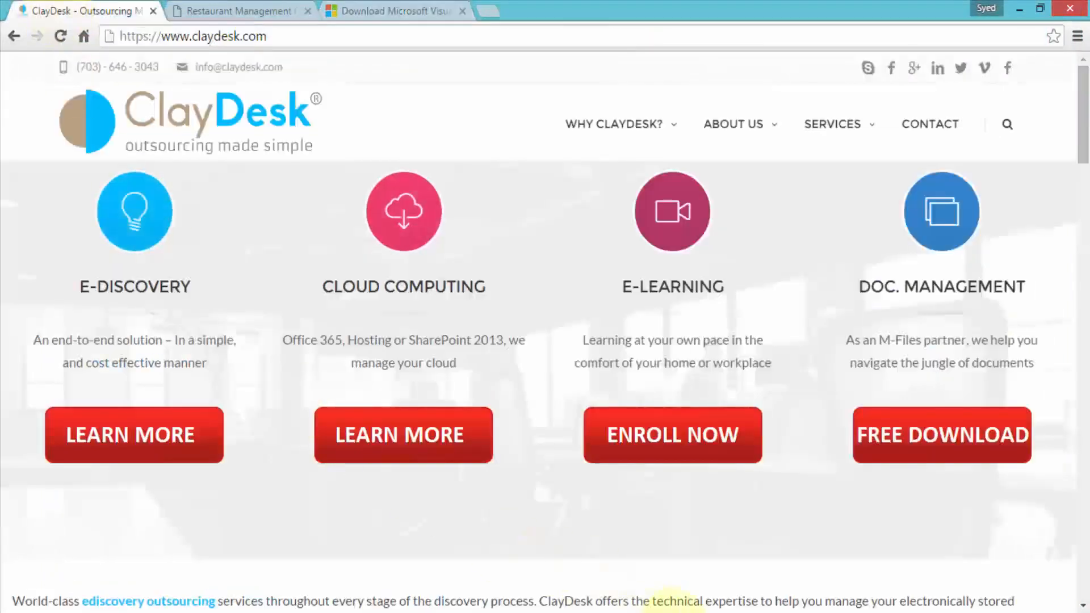
{"action": "mouse_move", "coordinate": [587, 551]}
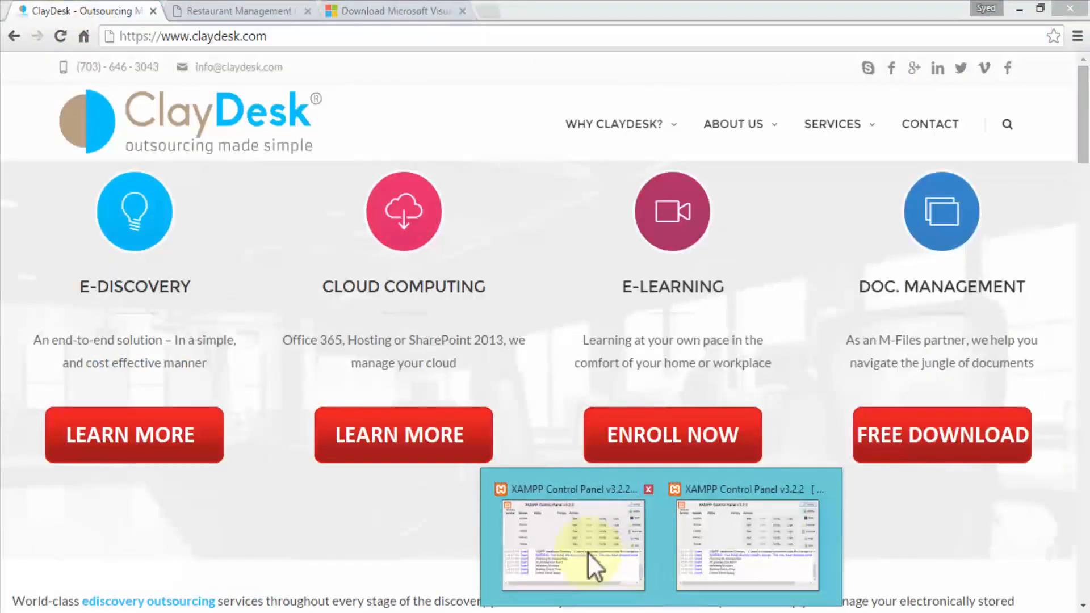
{"action": "left_click", "coordinate": [695, 536]}
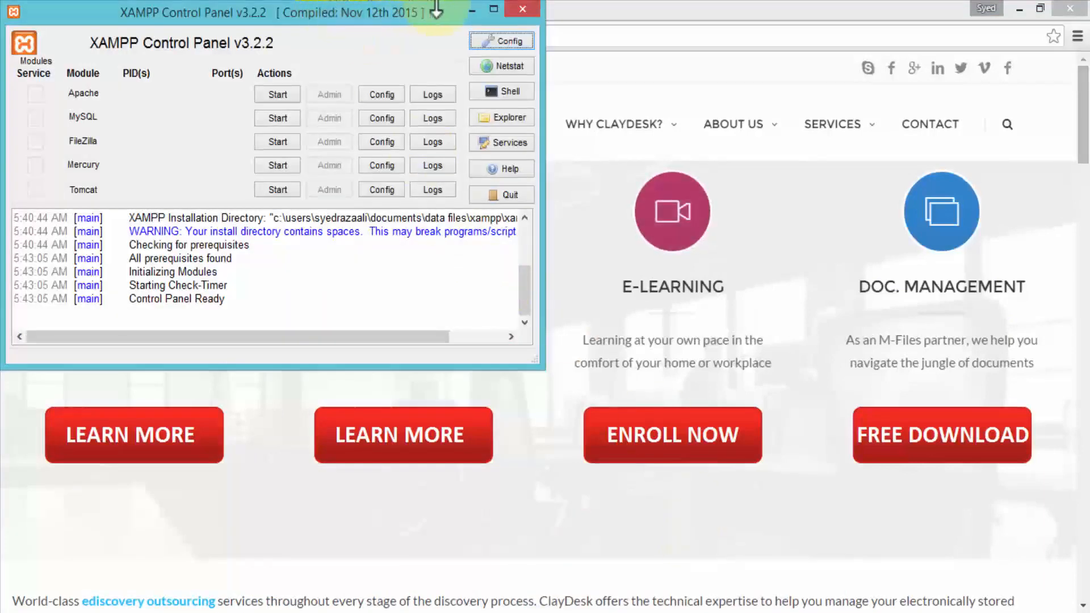
{"action": "left_click", "coordinate": [522, 10]}
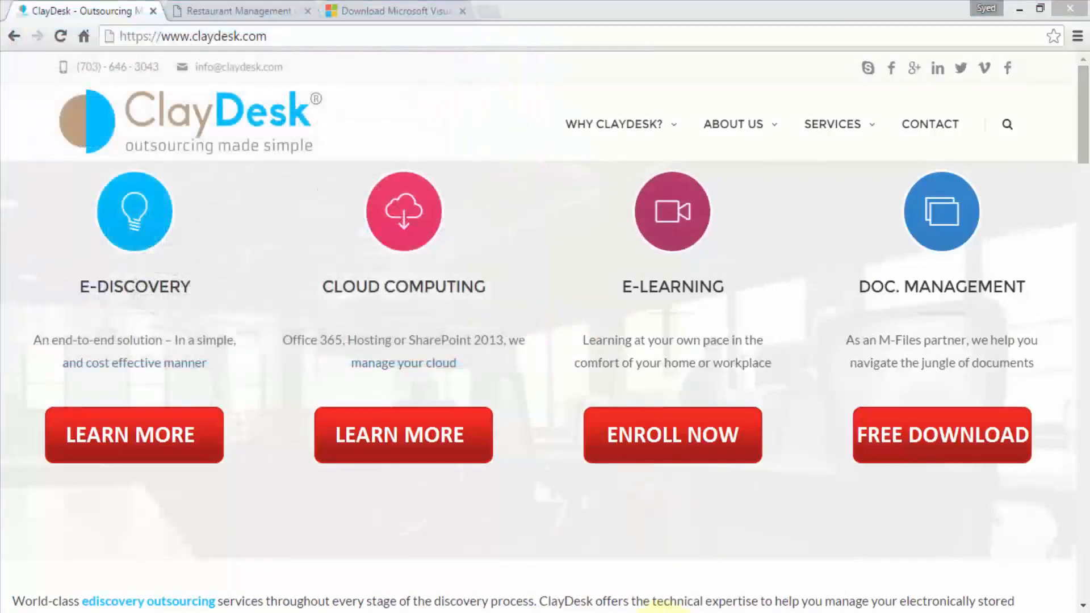
{"action": "left_click", "coordinate": [663, 612]}
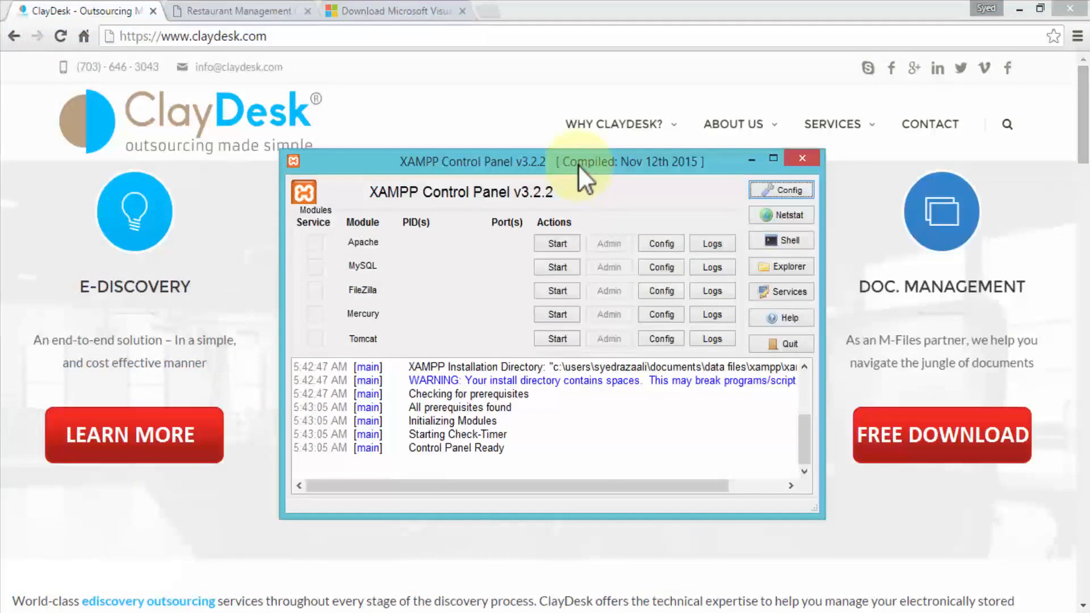